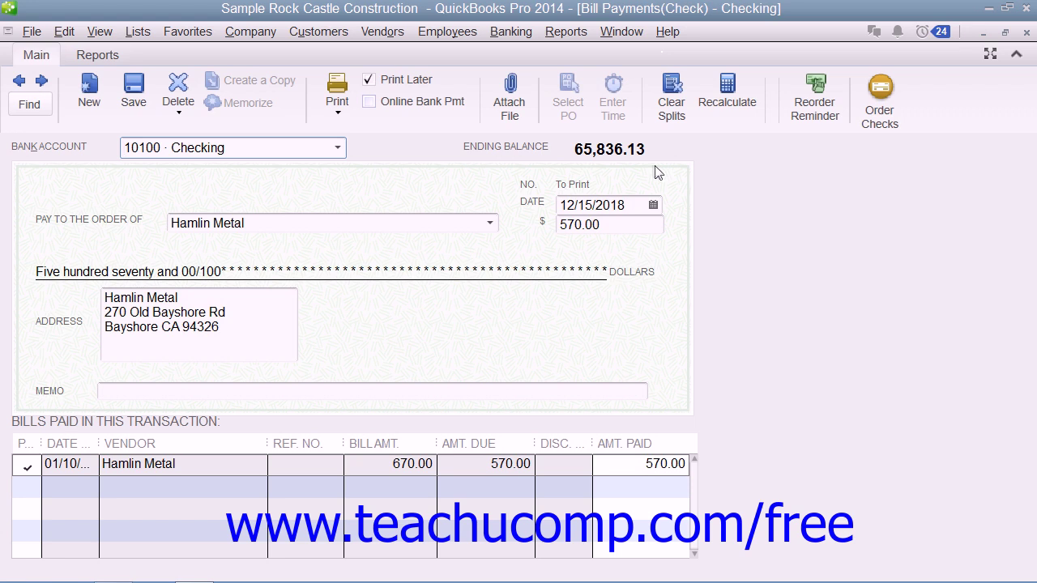
- Move back to the Timberloft Lumber check (113.85, 12/15/2018) without saving the Hamlin Metal changes
click(521, 37)
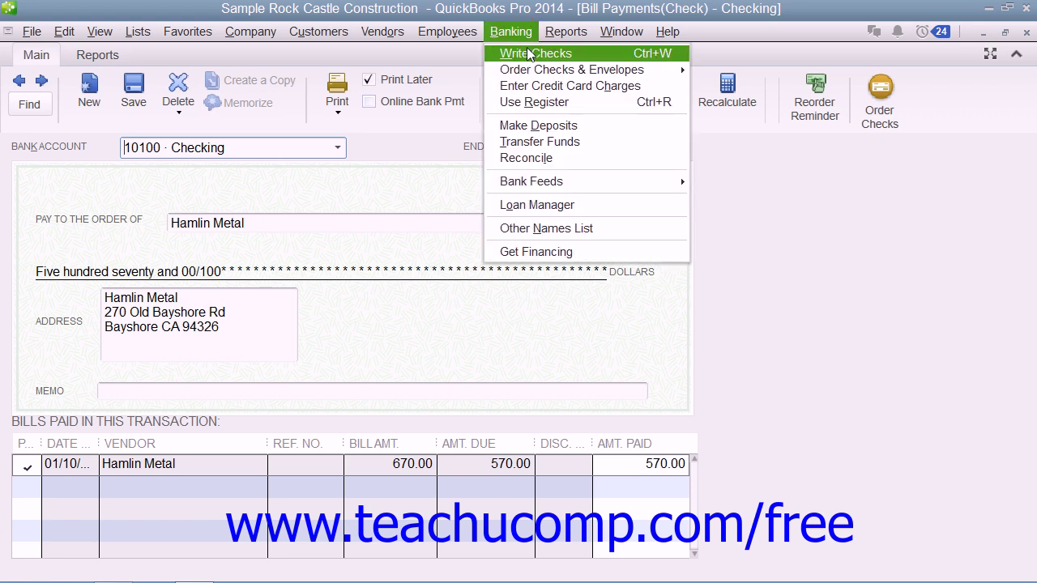
key(Escape)
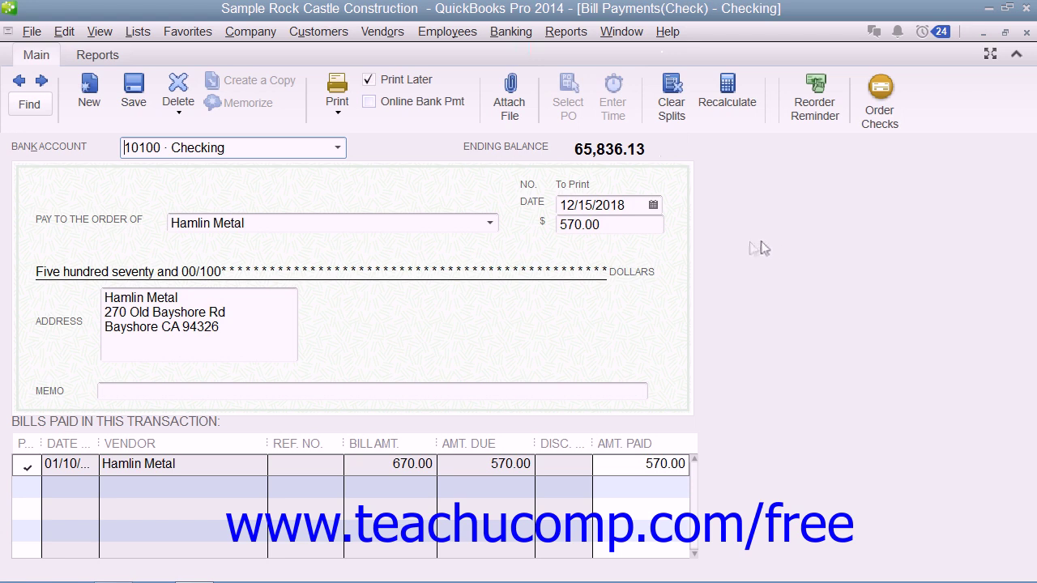
click(19, 82)
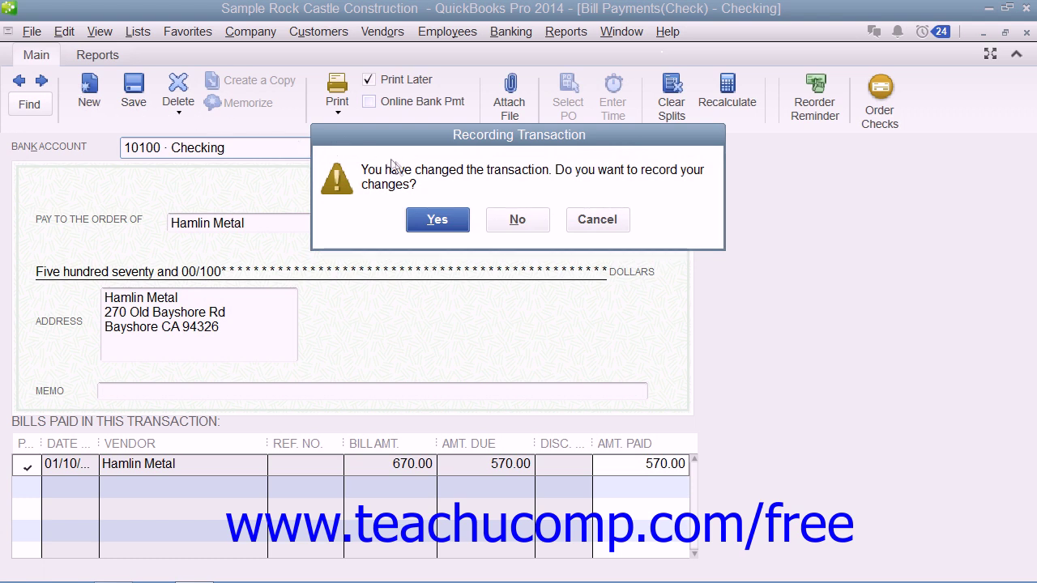
click(519, 221)
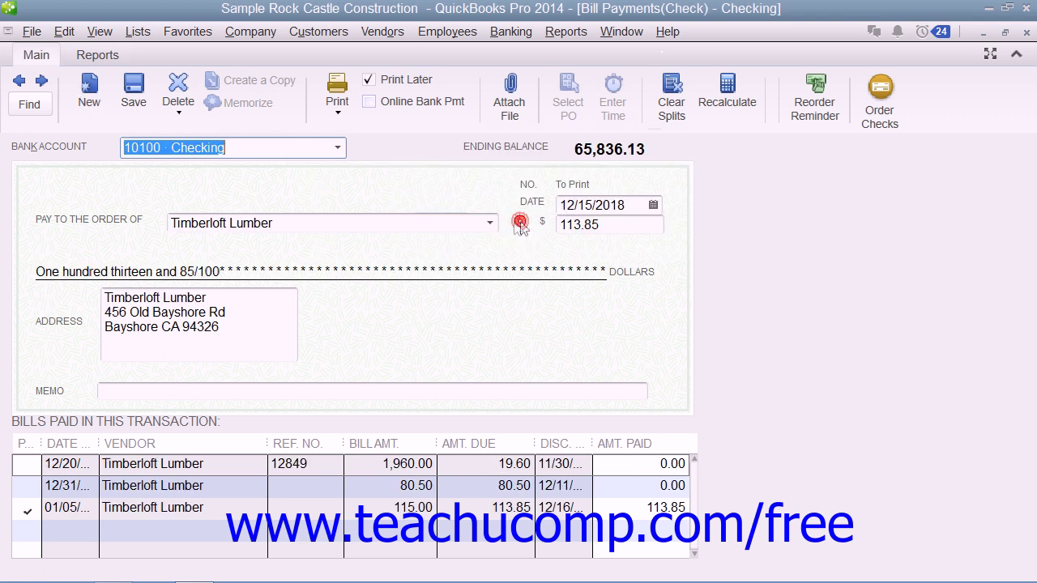
click(42, 82)
click(20, 83)
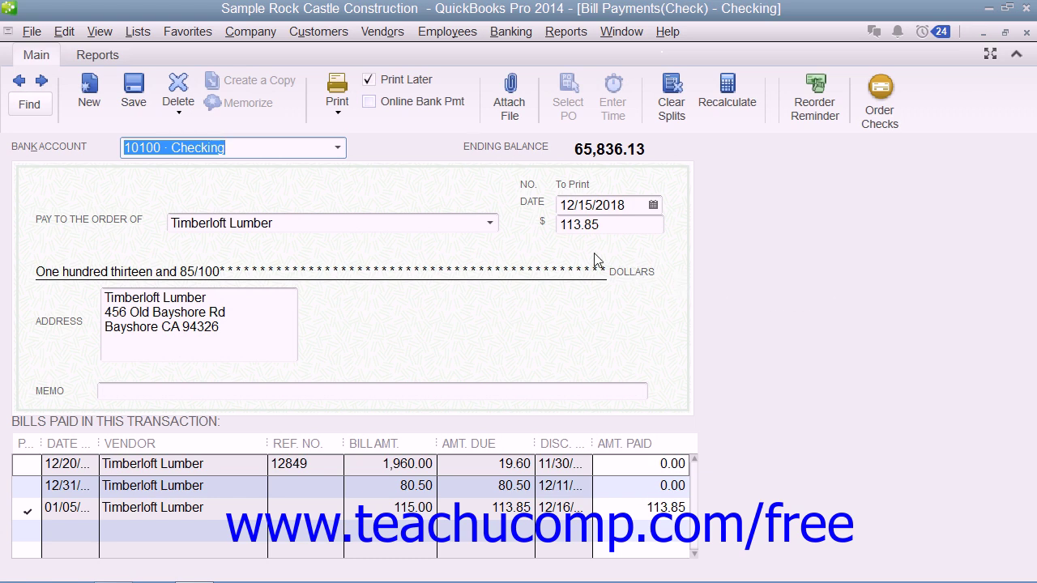
click(338, 109)
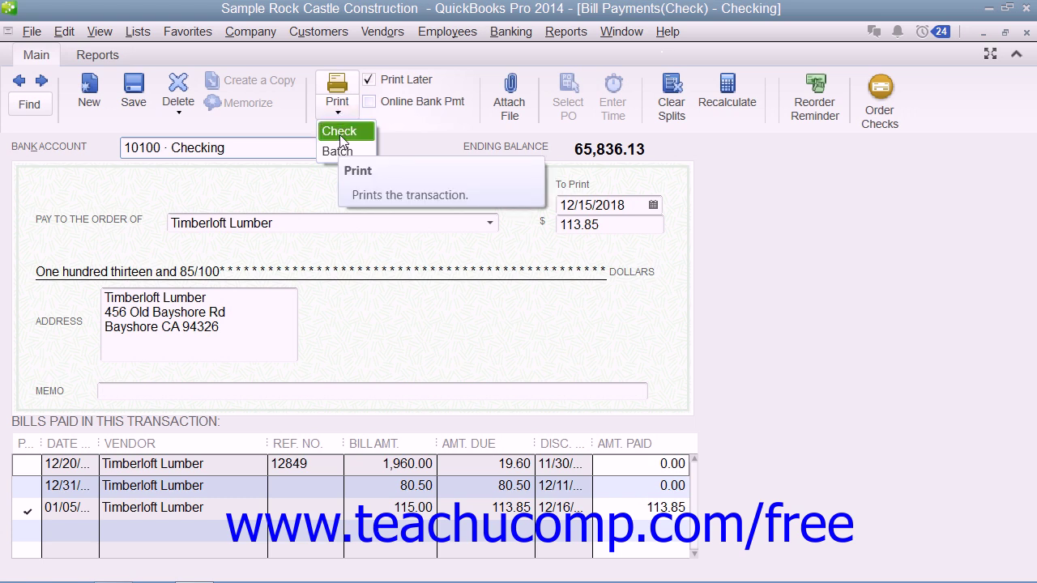
click(341, 133)
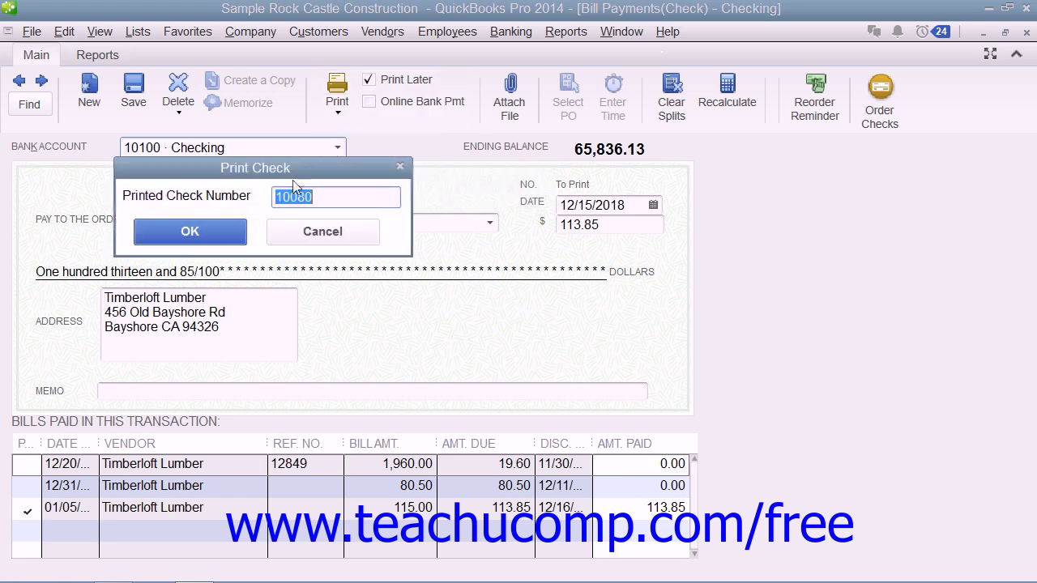
click(321, 196)
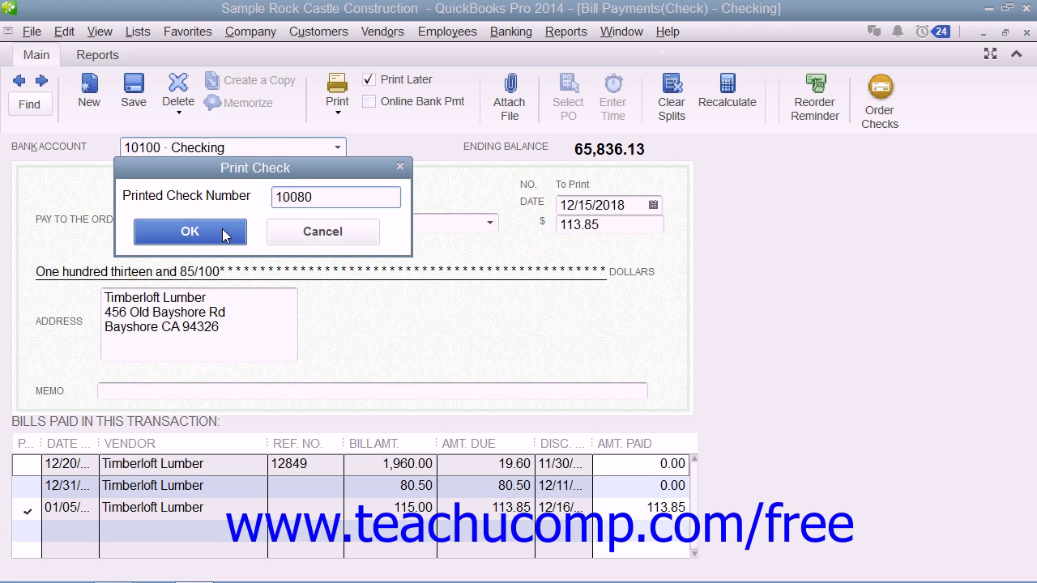
click(228, 231)
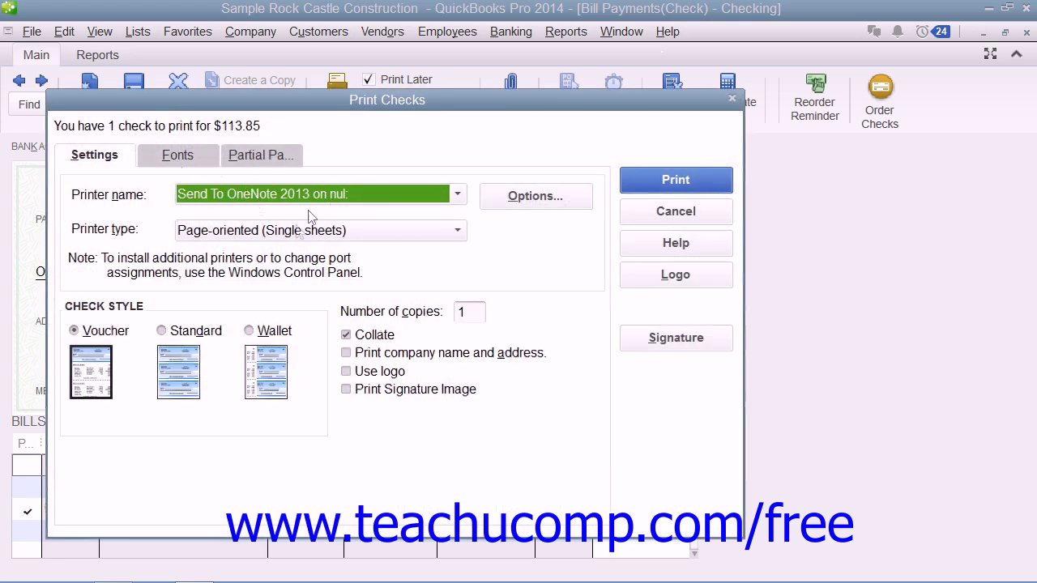
click(648, 214)
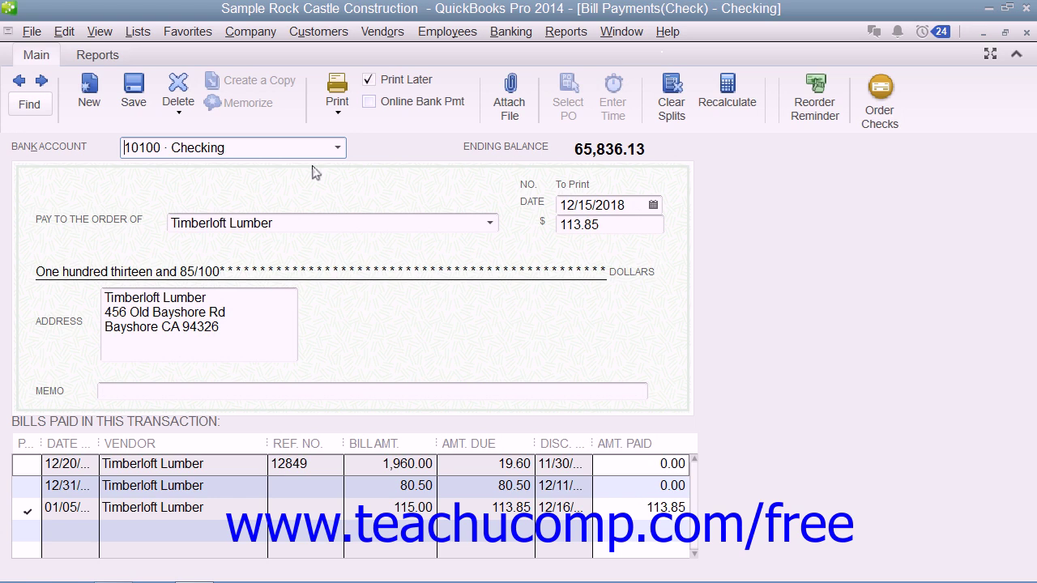
- Start a batch check print and try Select All and Select None in the check list
click(340, 115)
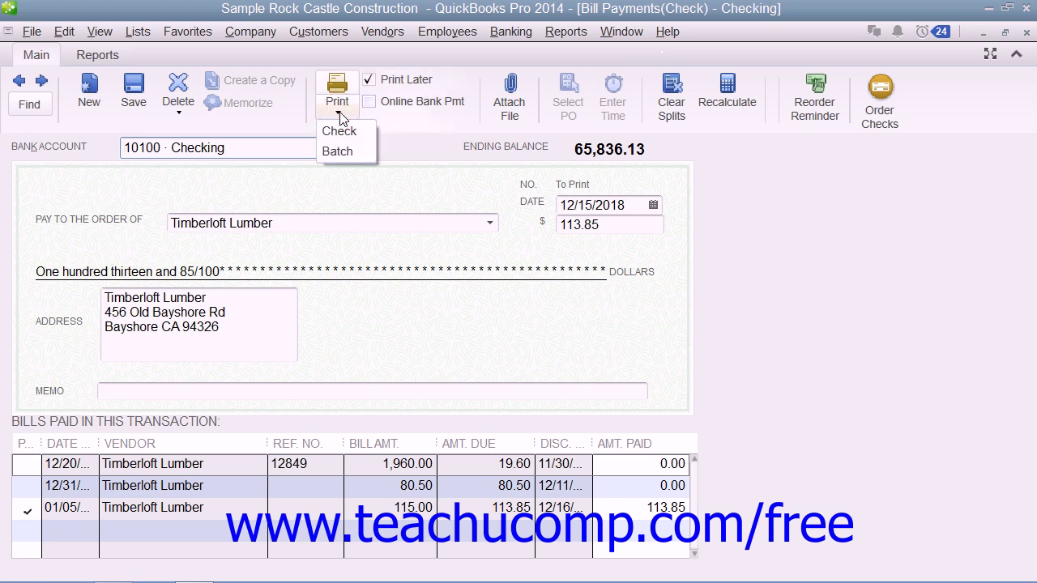
click(362, 153)
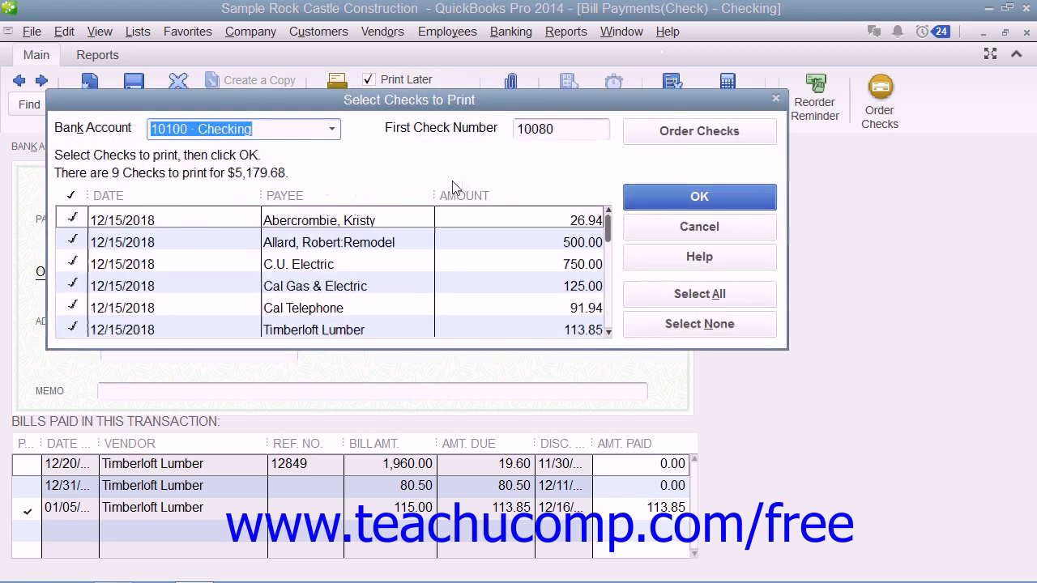
click(73, 242)
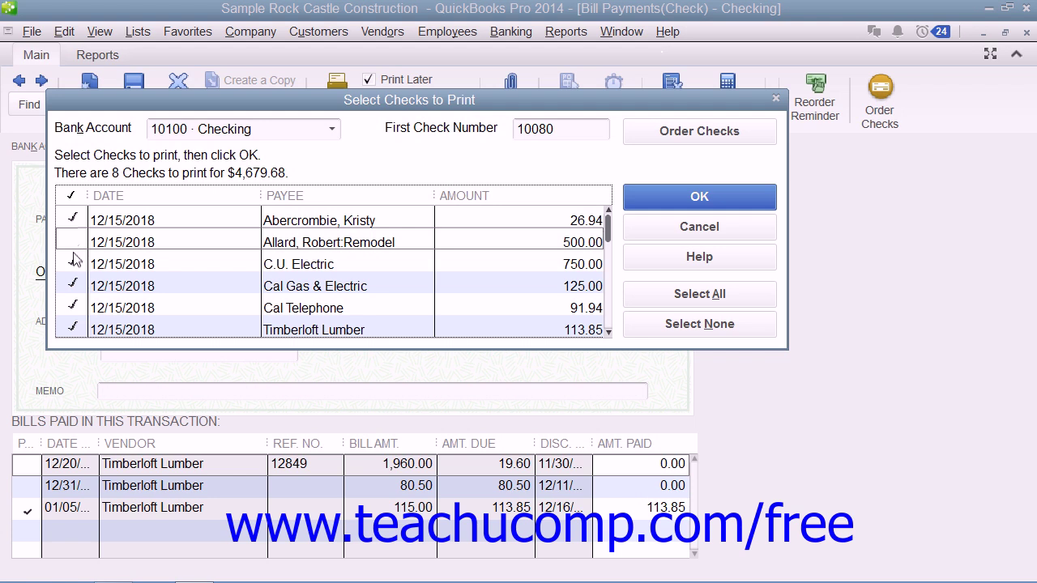
click(74, 258)
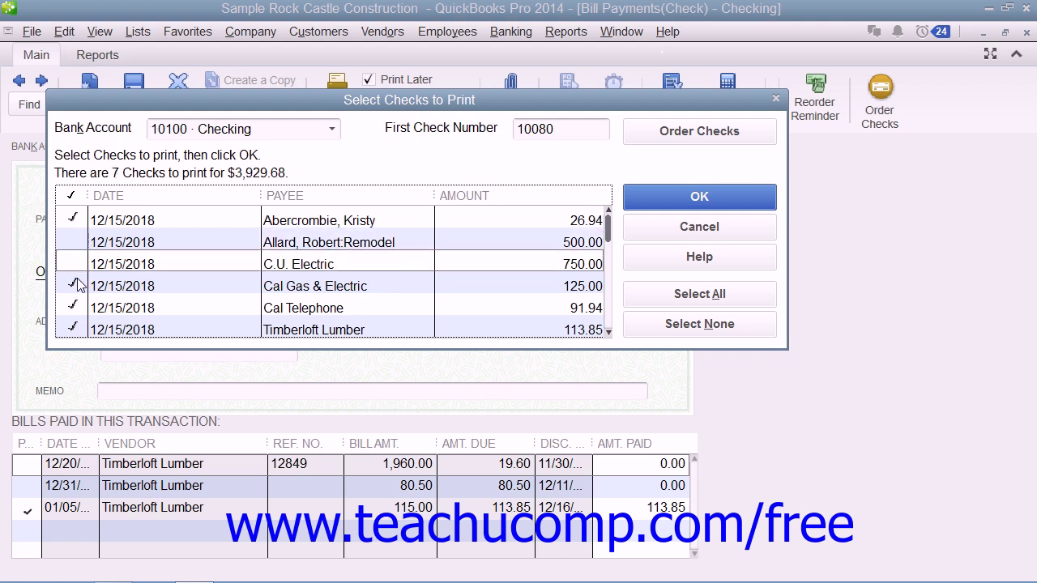
click(670, 298)
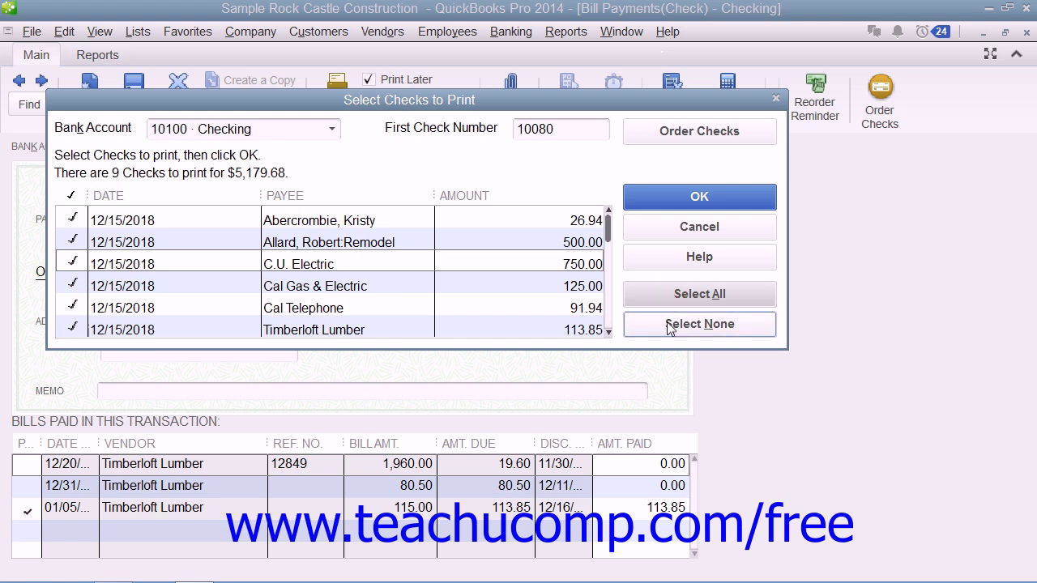
click(669, 326)
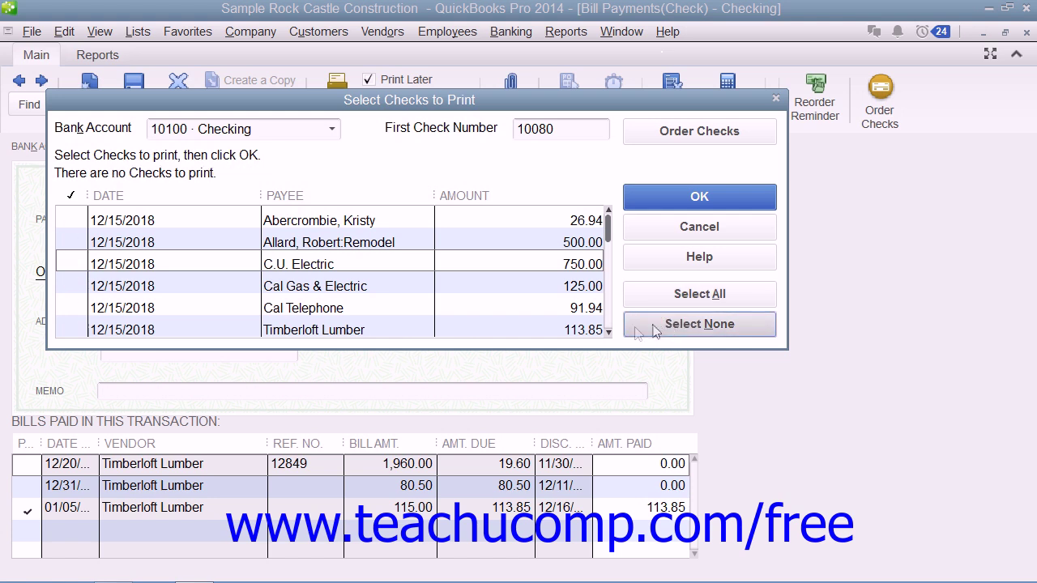
- Mark the $500.00 remodel, C.U. Electric, Cal Gas & Electric and Cal Telephone checks for printing
click(72, 243)
click(72, 259)
click(72, 286)
click(72, 308)
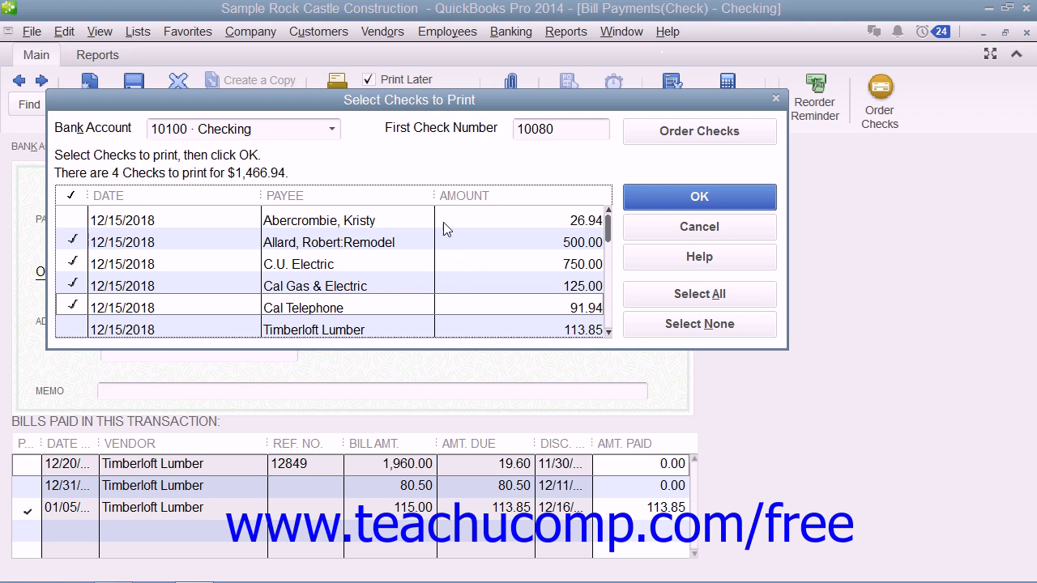
- Keep 10100 · Checking as the bank account with first check number 10080, and confirm
click(333, 130)
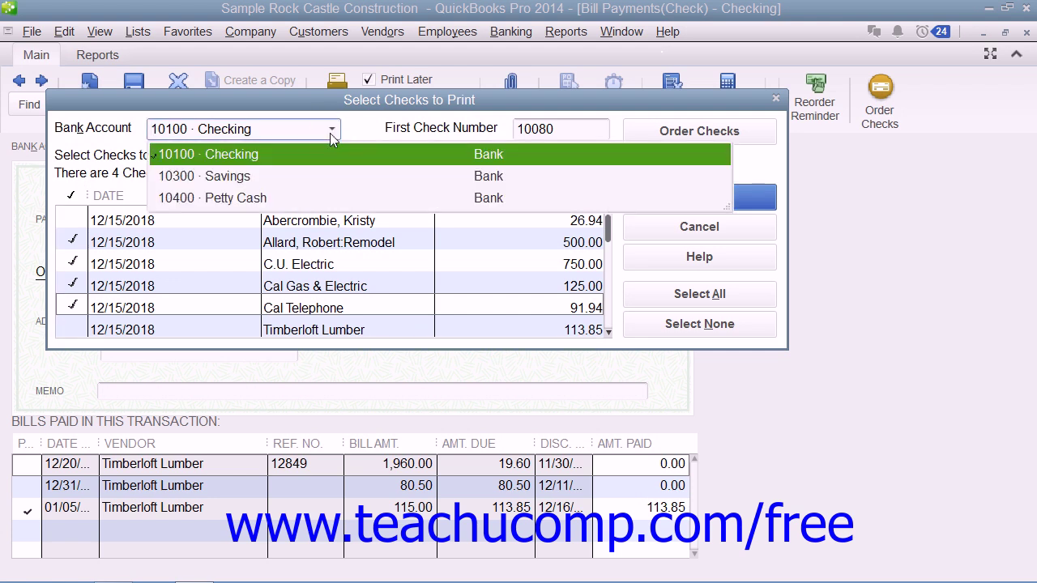
click(274, 154)
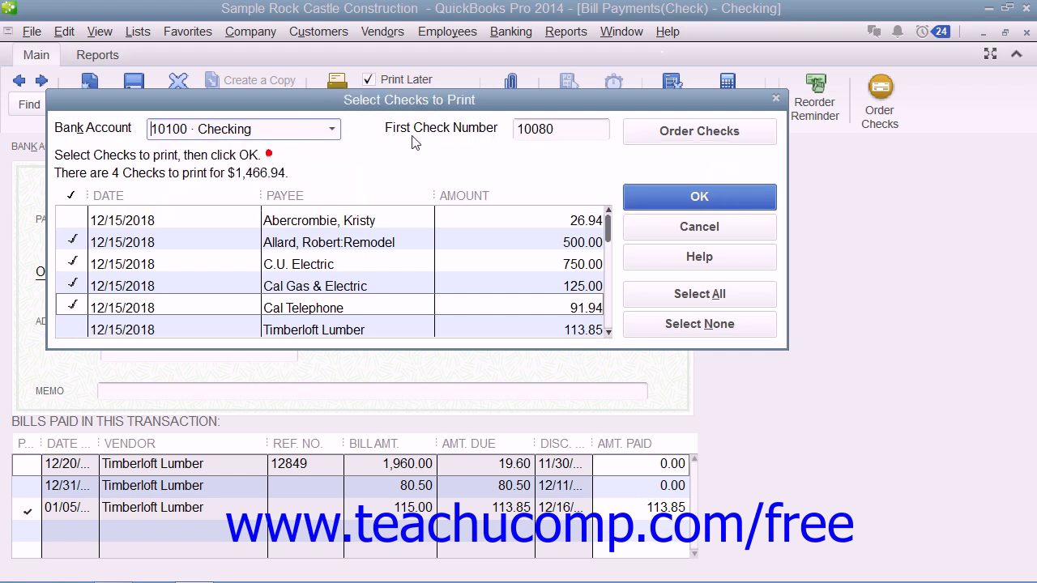
click(574, 127)
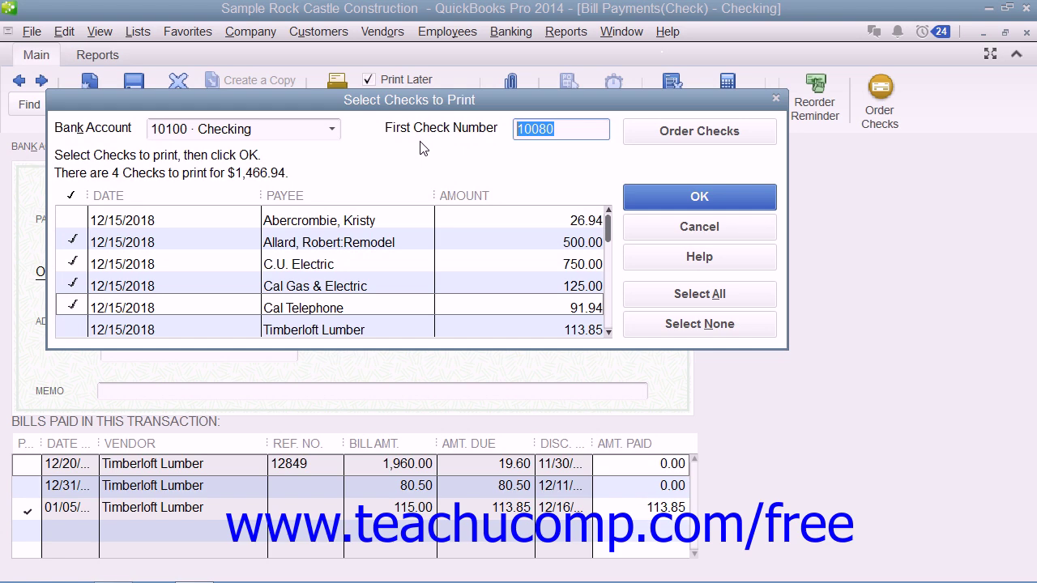
click(679, 200)
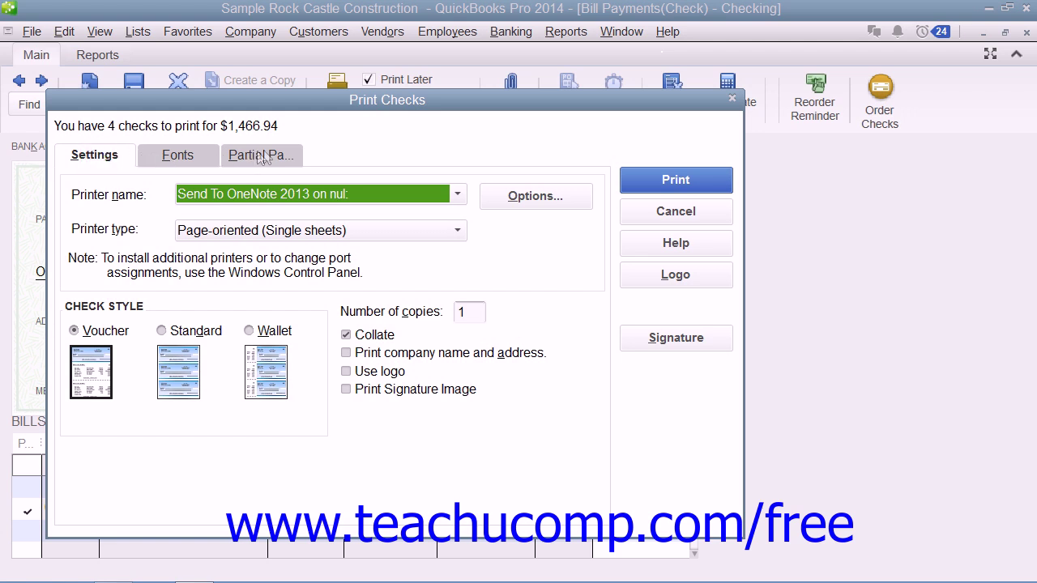
click(101, 158)
click(348, 194)
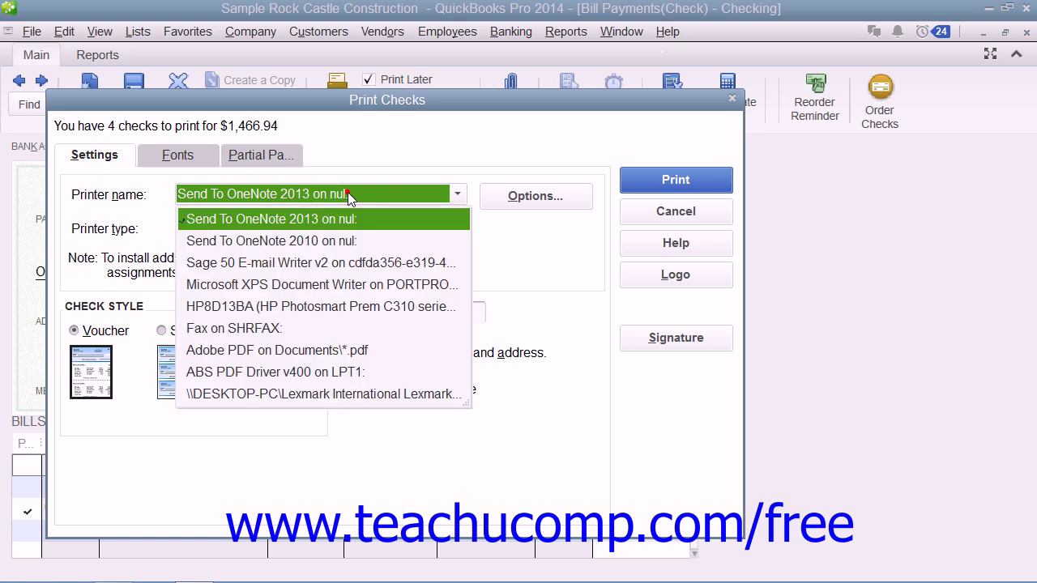
click(342, 198)
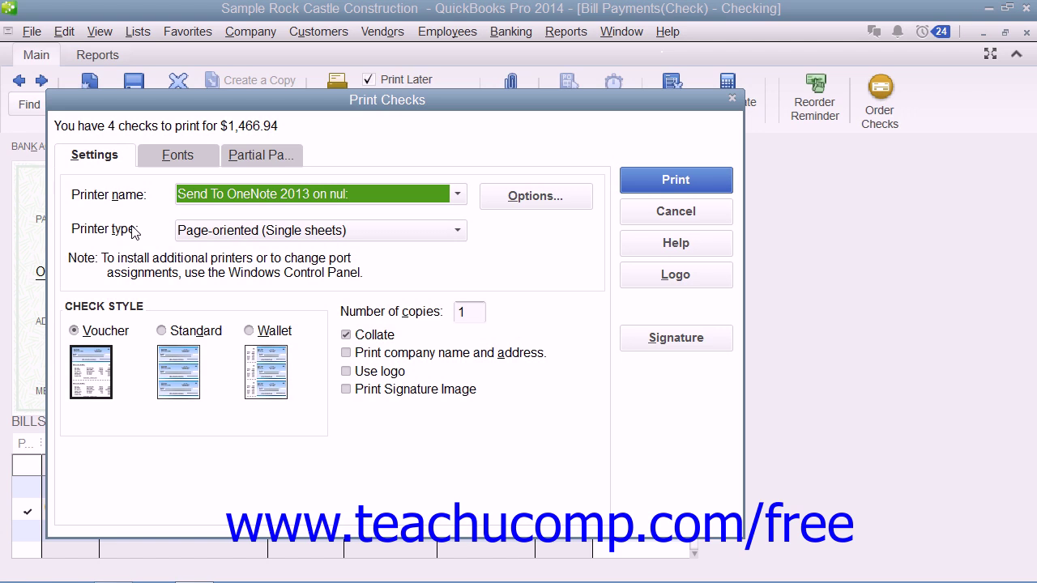
click(76, 332)
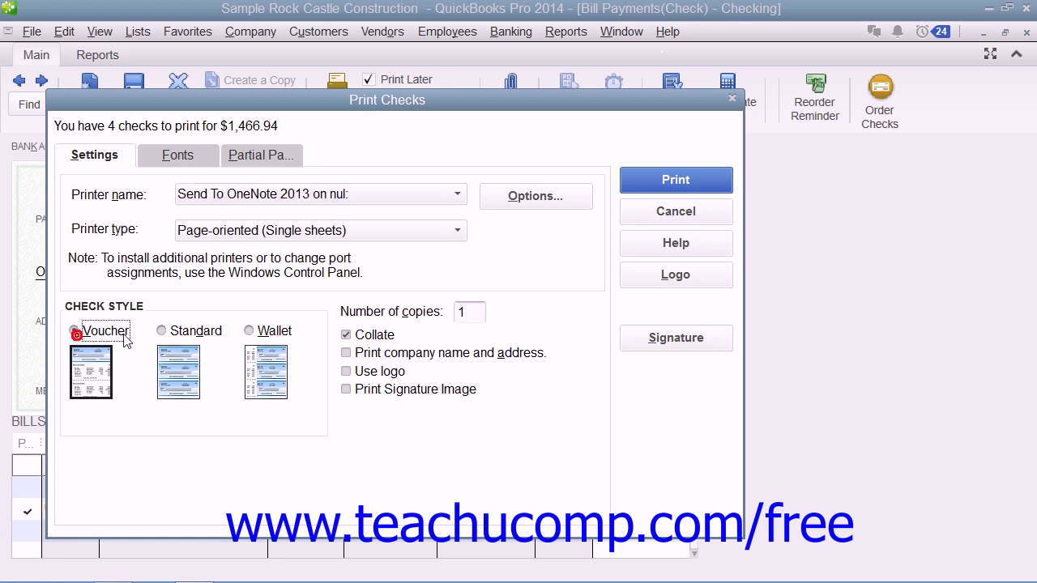
click(161, 331)
click(252, 331)
click(517, 352)
click(75, 332)
click(360, 377)
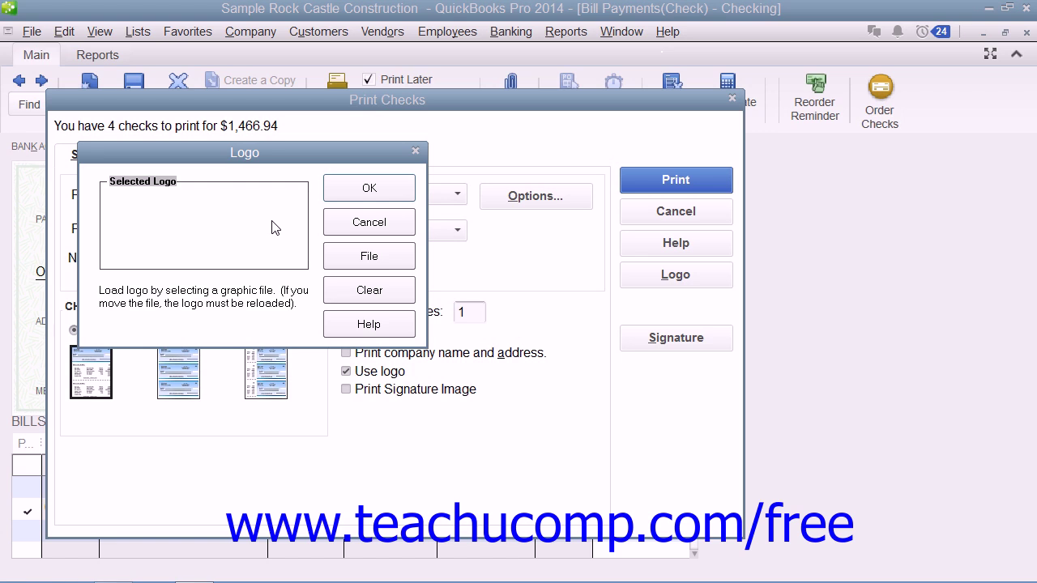
click(350, 261)
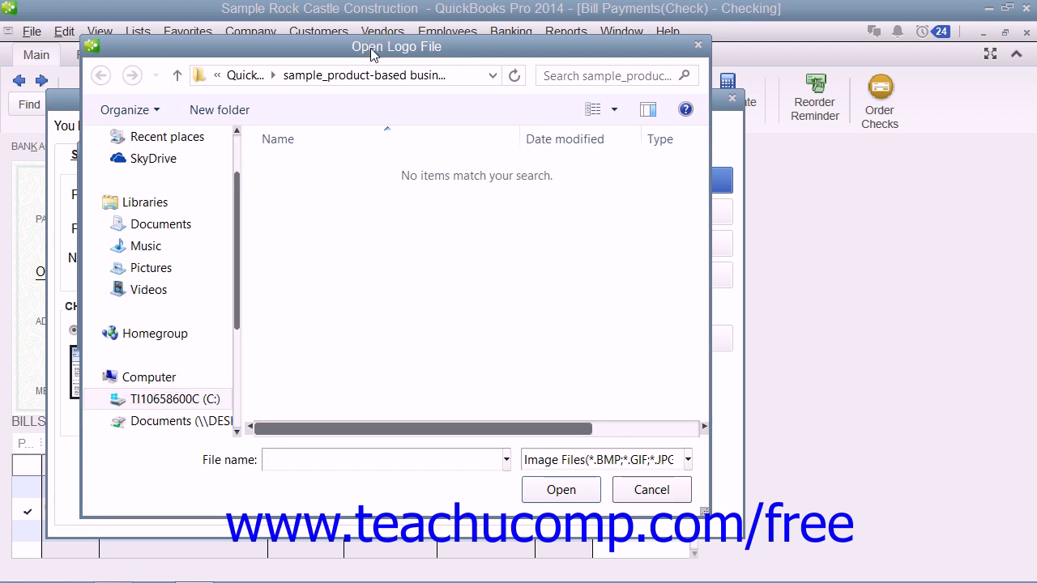
click(640, 490)
click(371, 225)
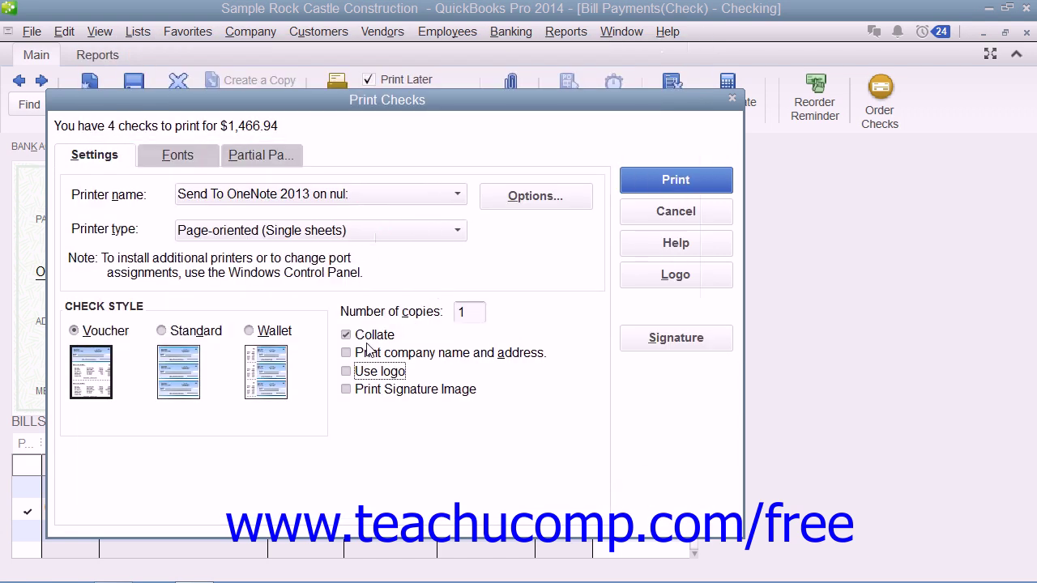
click(346, 389)
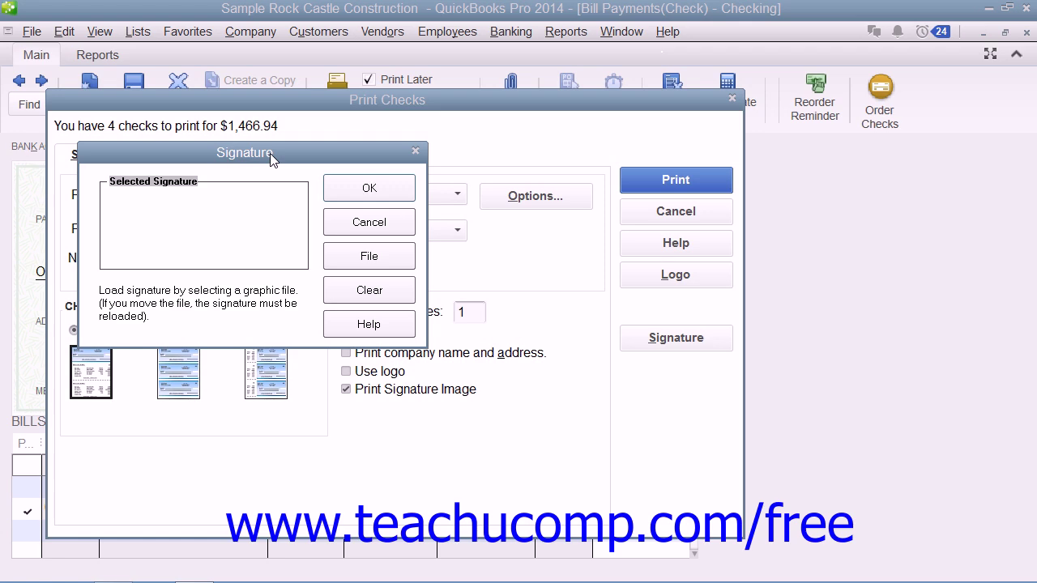
click(349, 280)
click(352, 259)
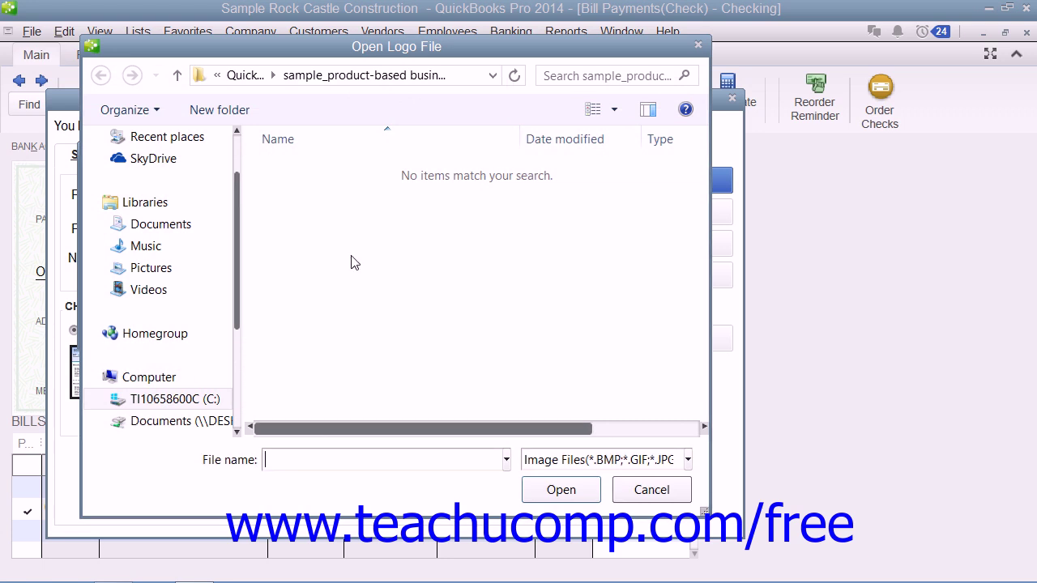
click(630, 490)
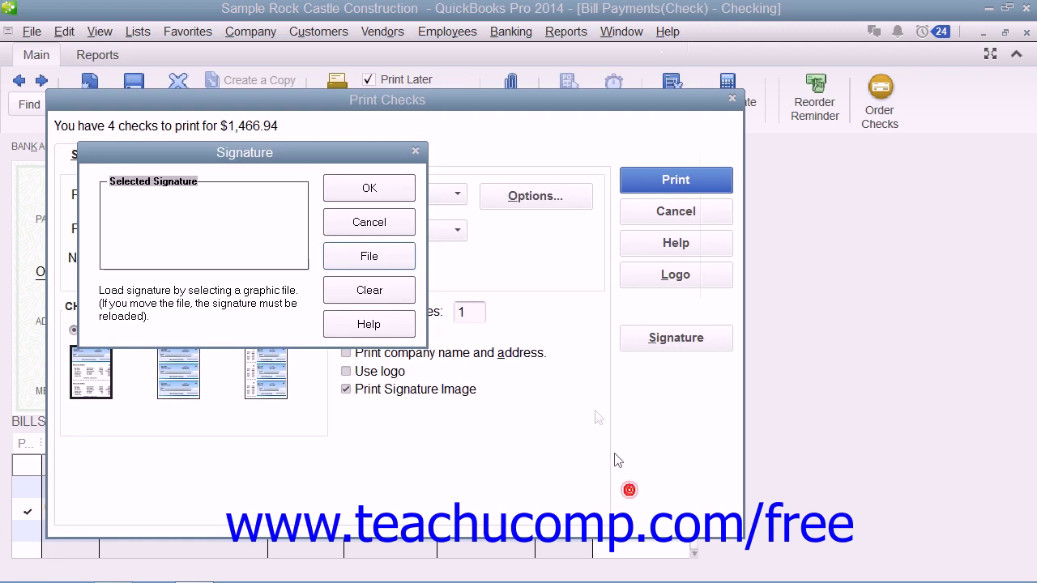
click(370, 224)
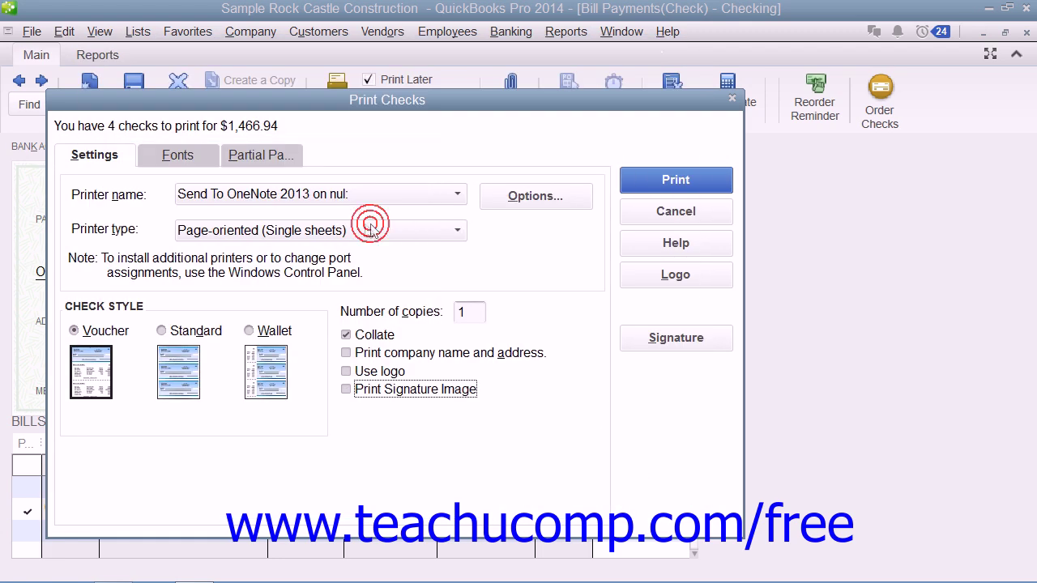
click(195, 165)
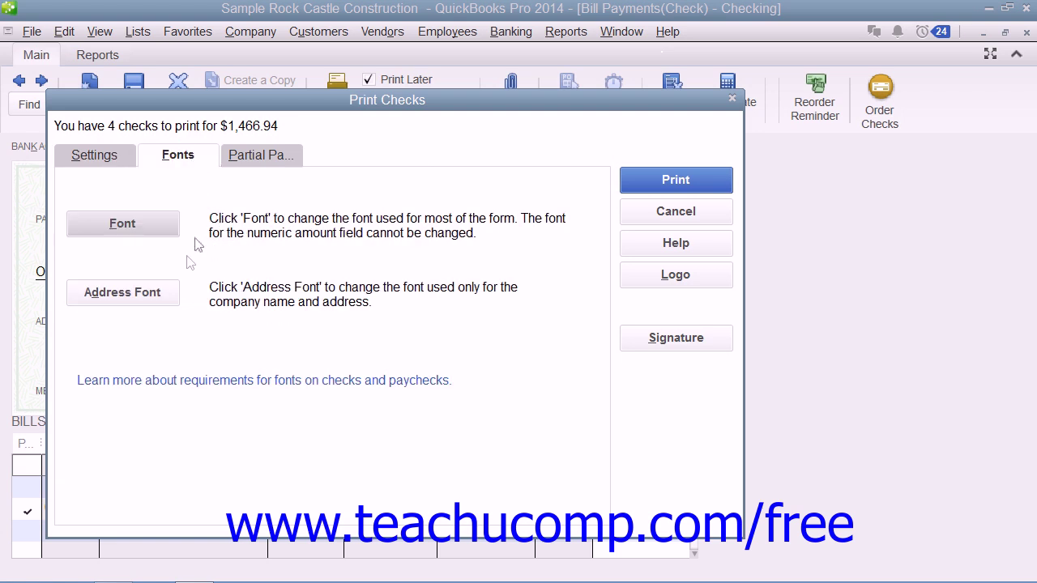
click(154, 302)
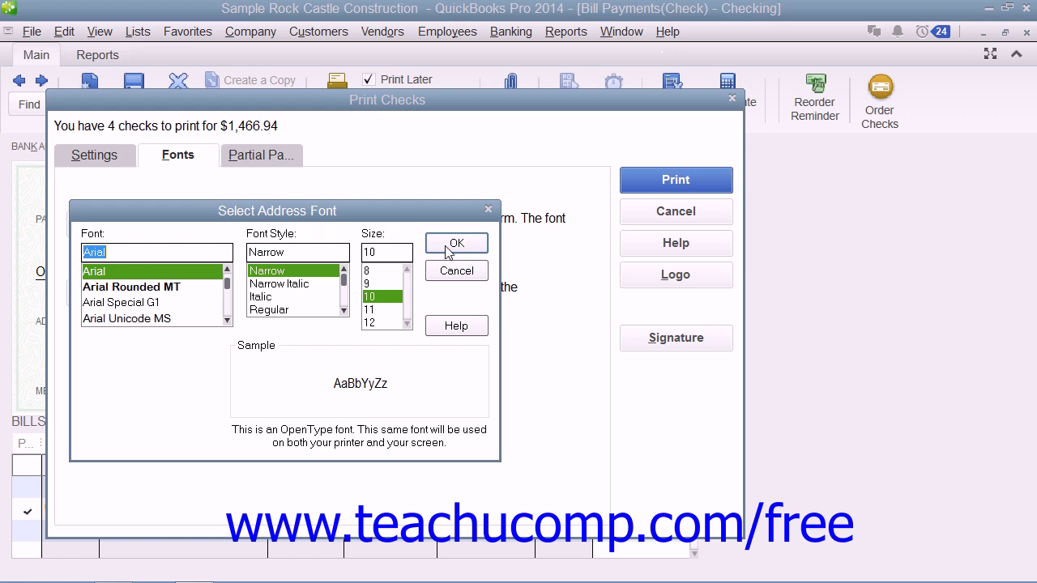
click(452, 273)
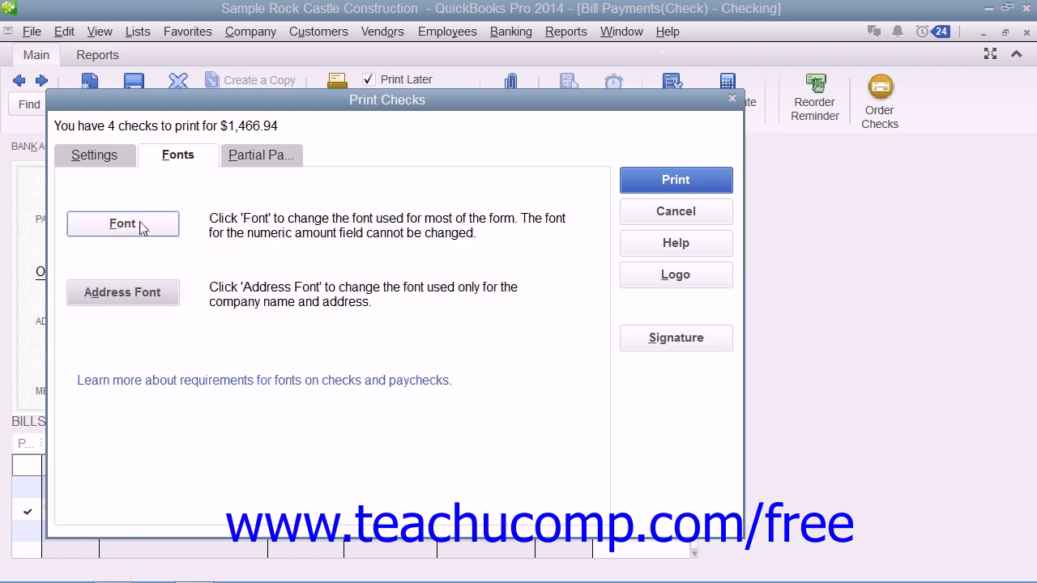
click(123, 224)
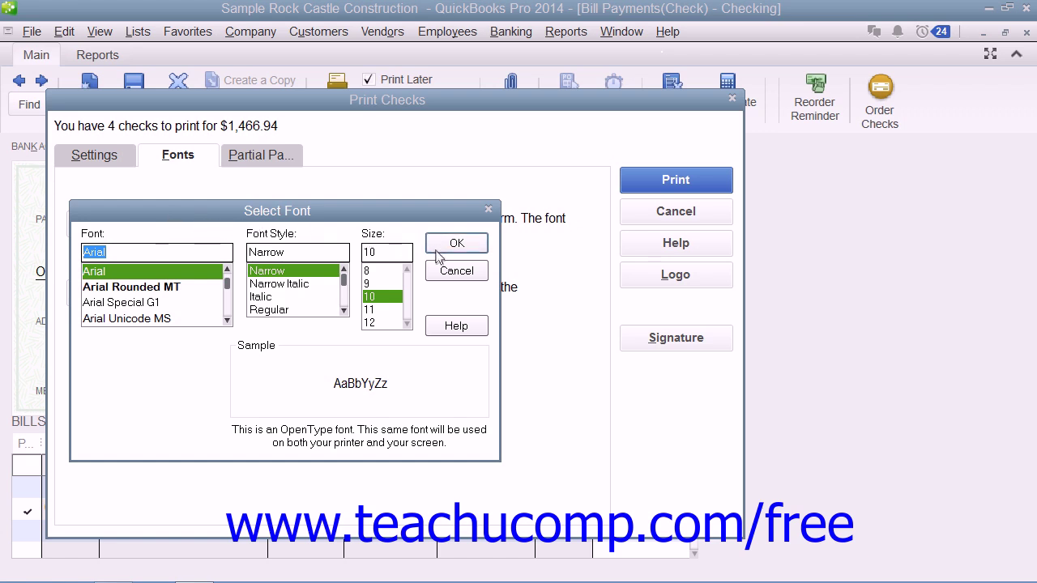
click(457, 271)
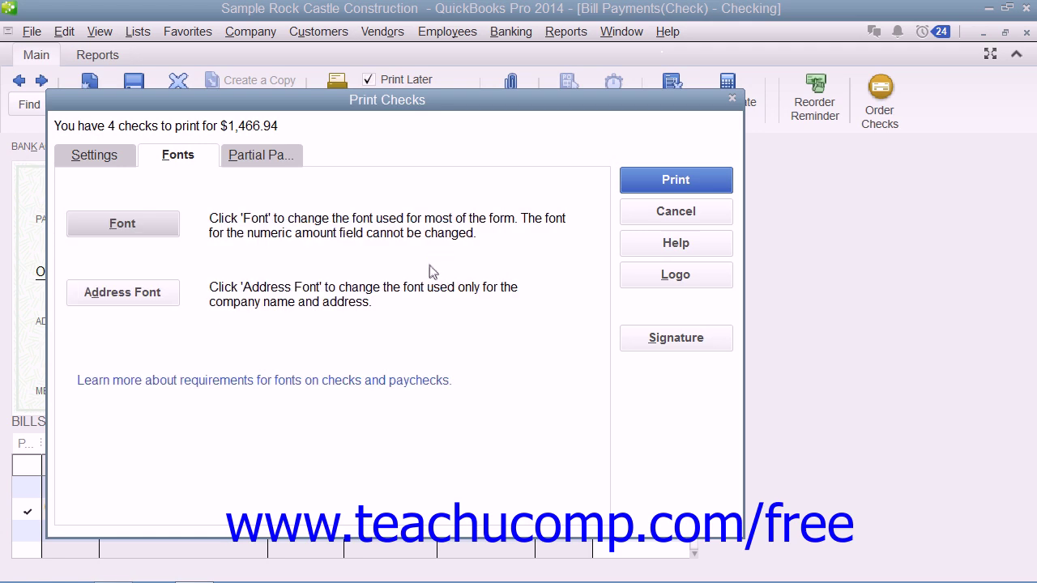
click(120, 166)
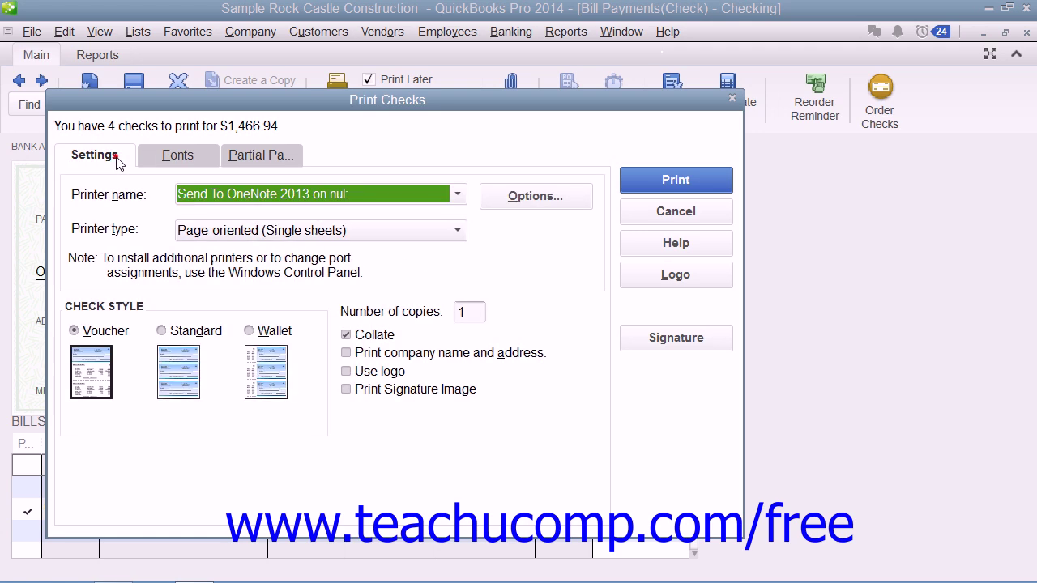
click(161, 332)
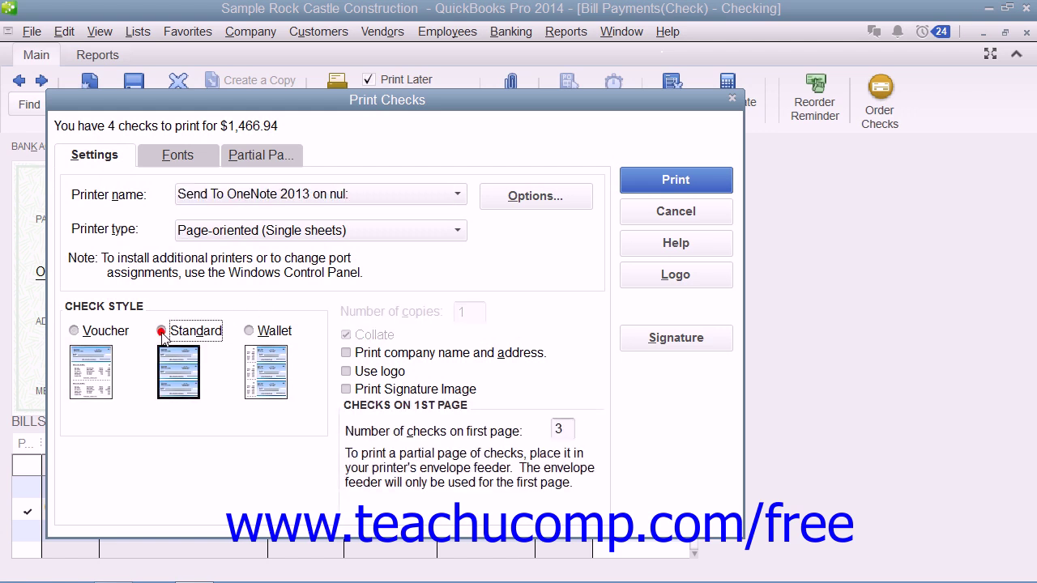
click(266, 157)
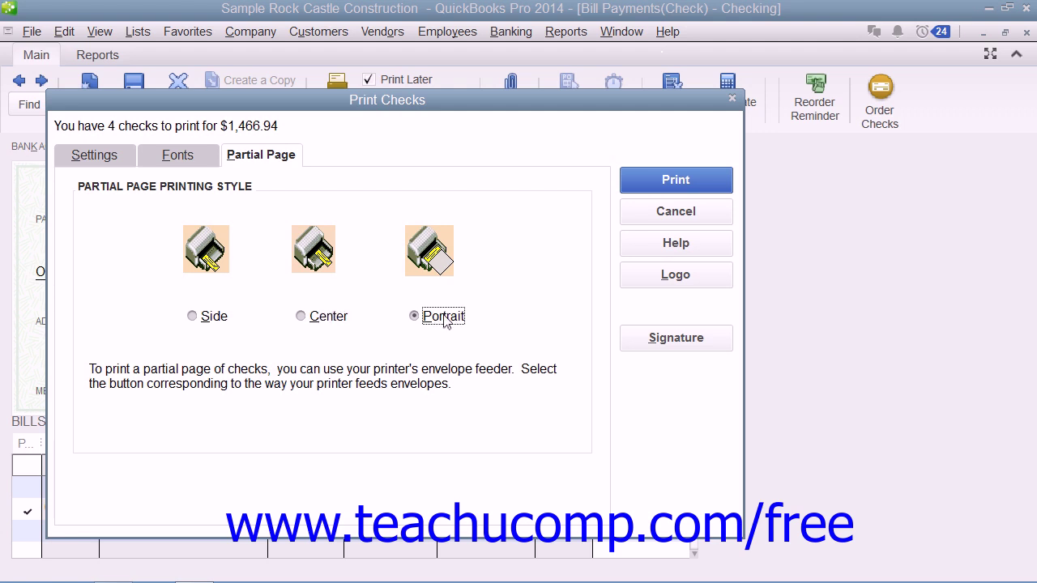
click(122, 159)
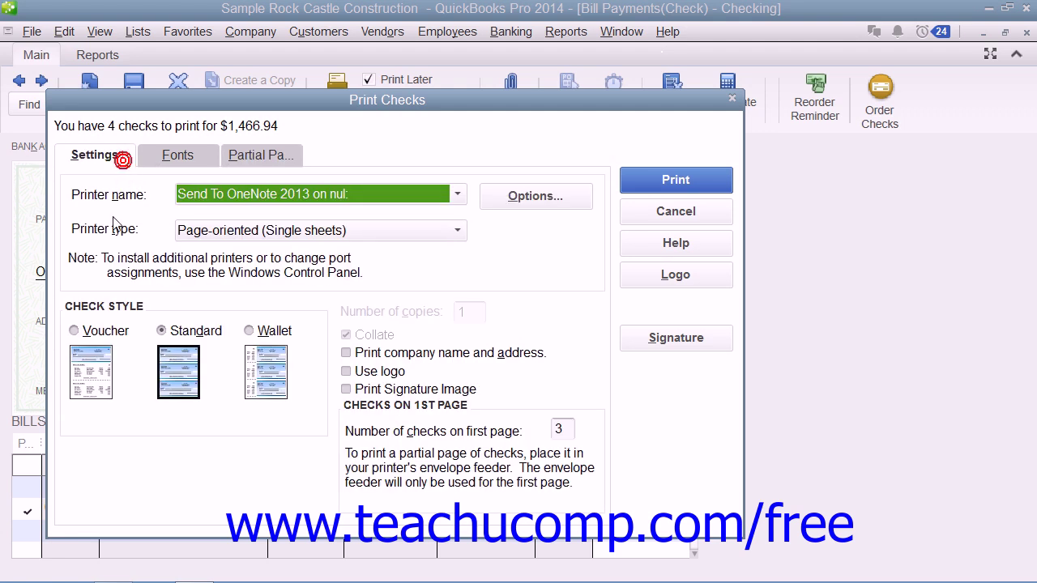
click(73, 330)
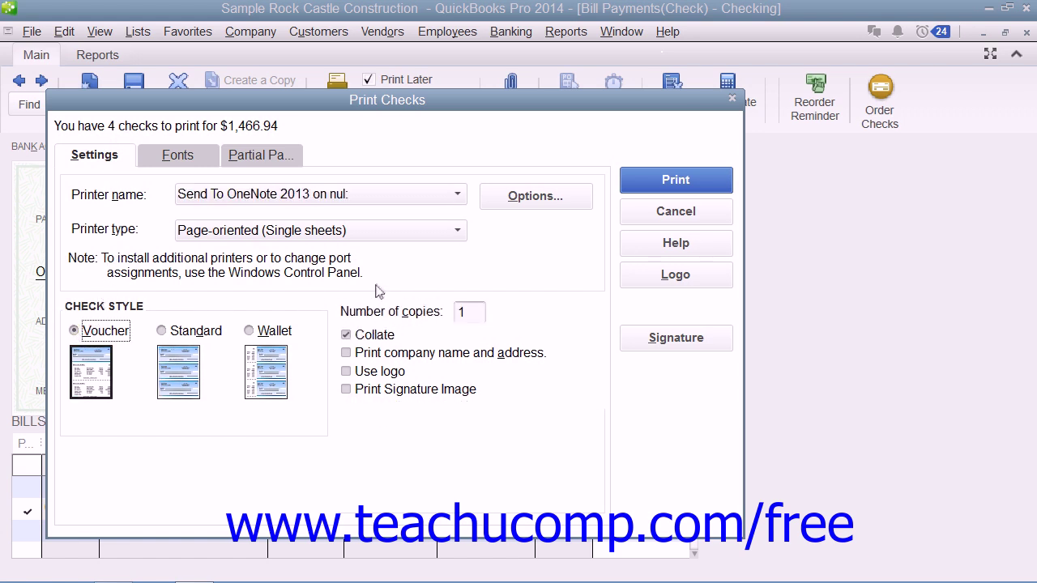